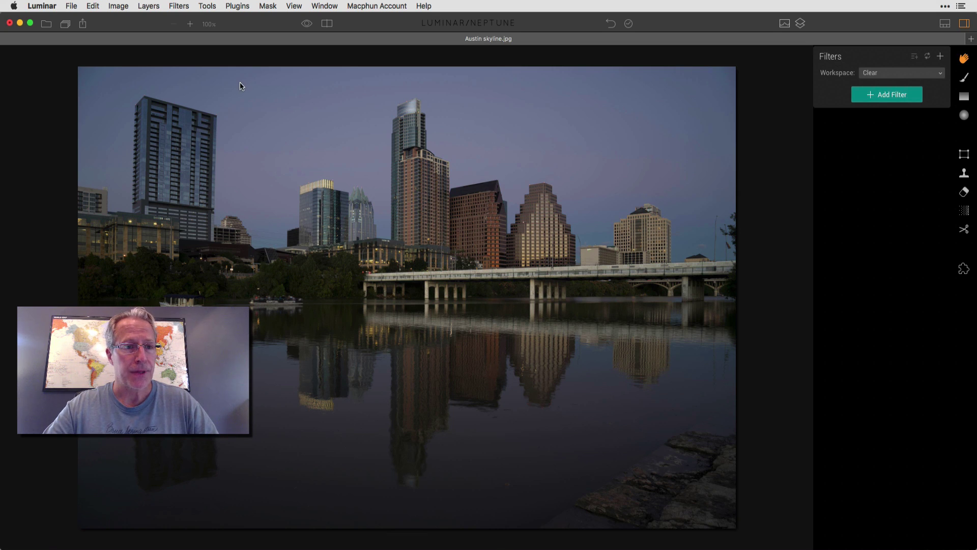
- Reveal Neptune's presets folder in Finder and trace it to the Custom .lmp files like Mono1–Mono8
left_click(72, 9)
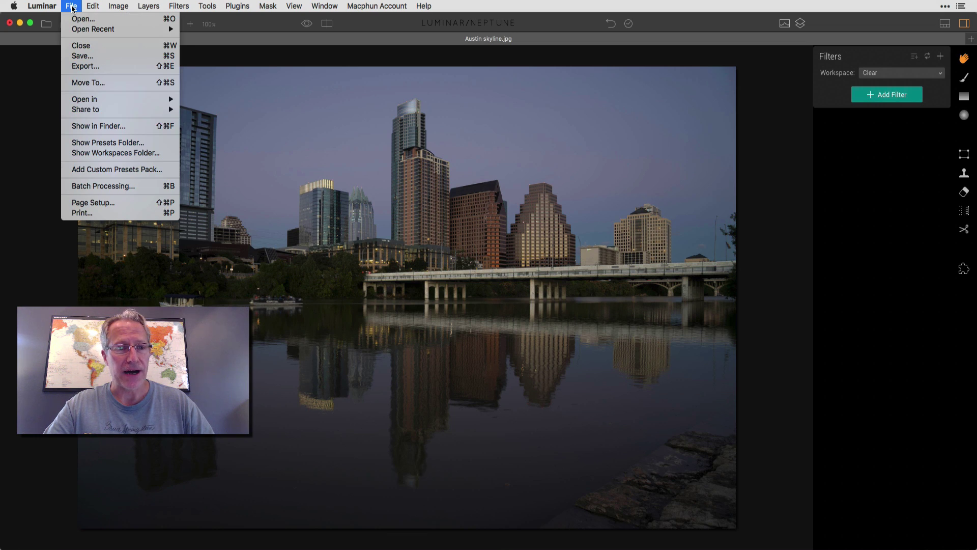
left_click(106, 142)
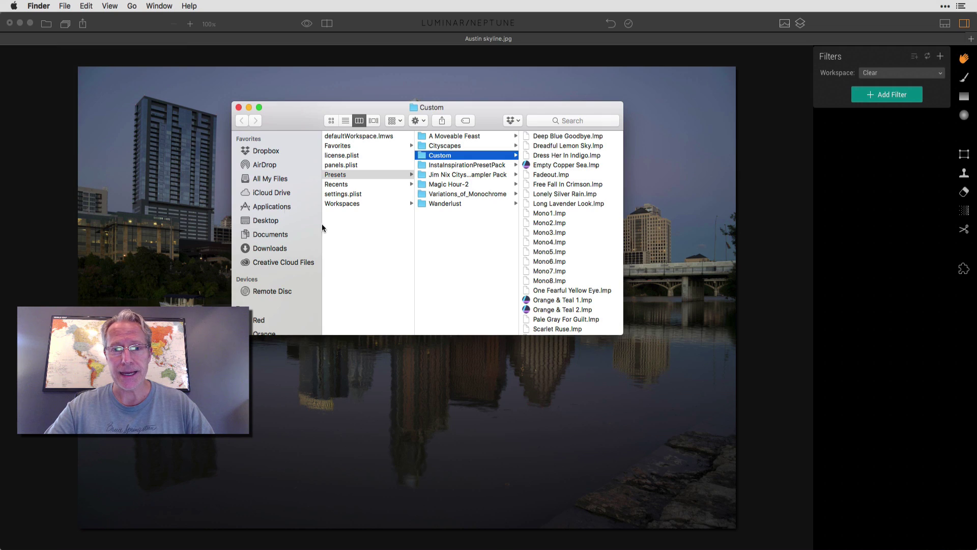
scroll(397, 261, "left", 10)
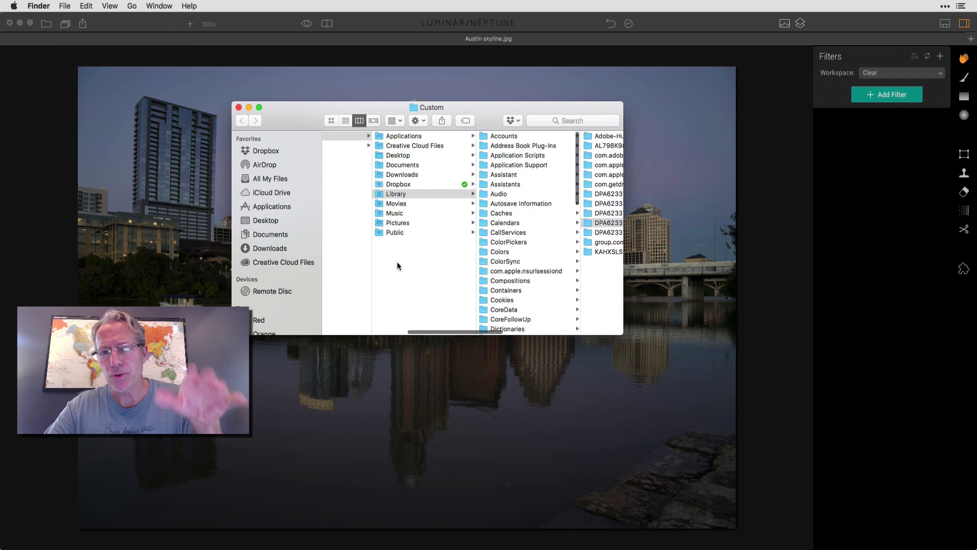
scroll(396, 265, "left", 5)
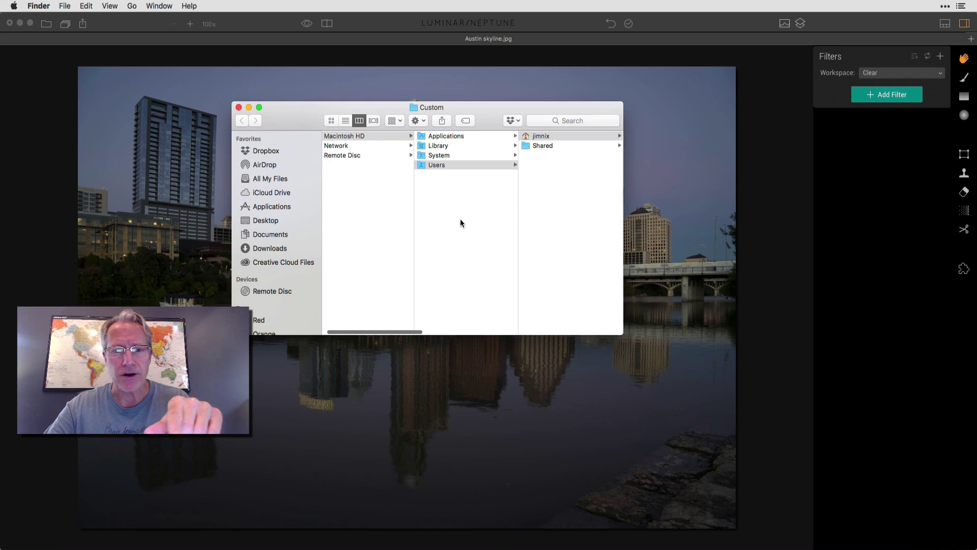
scroll(460, 219, "right", 10)
scroll(462, 151, "right", 10)
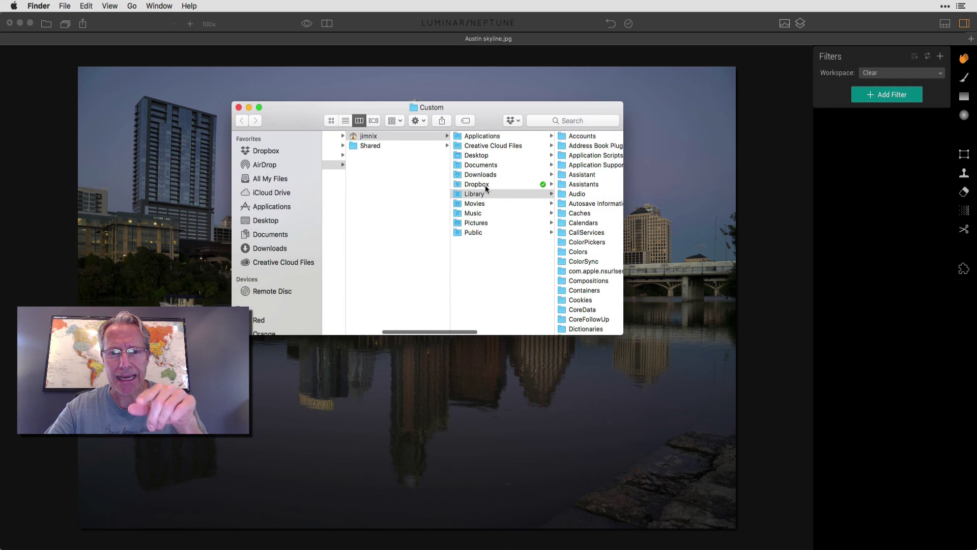
scroll(420, 237, "down", 10)
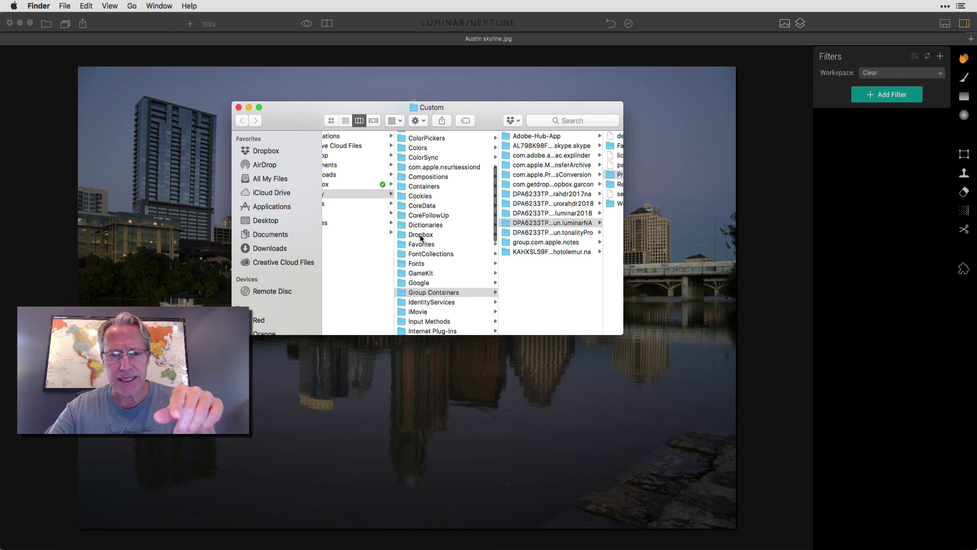
scroll(506, 232, "right", 4)
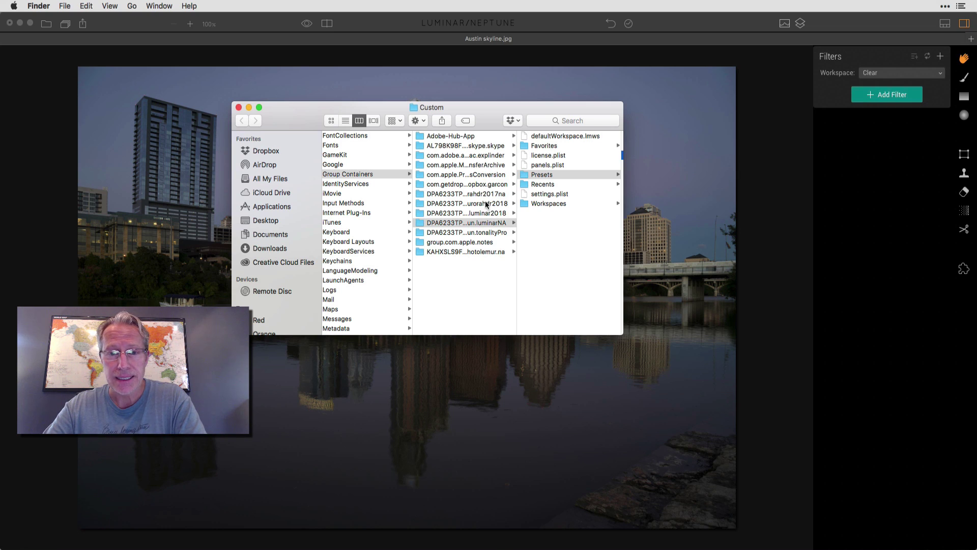
scroll(499, 240, "right", 3)
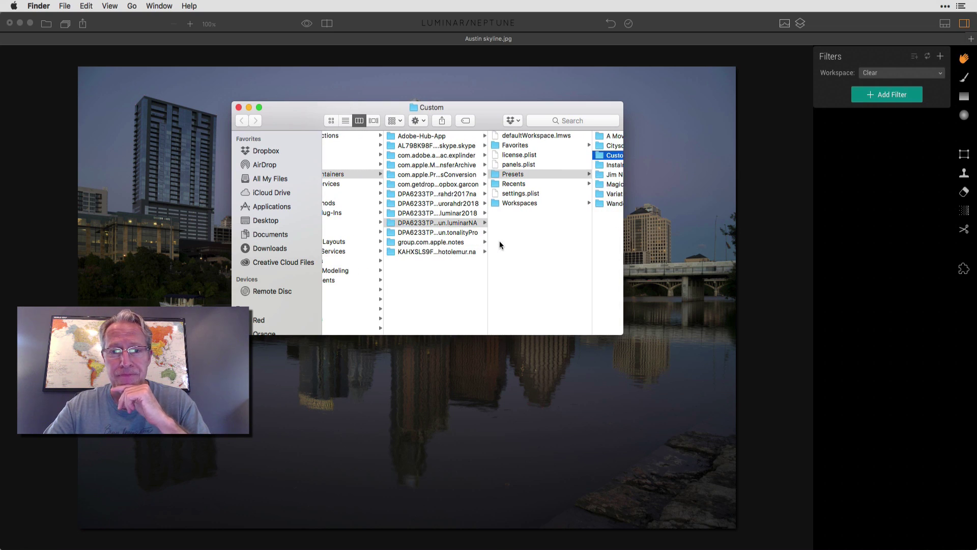
scroll(499, 245, "right", 1)
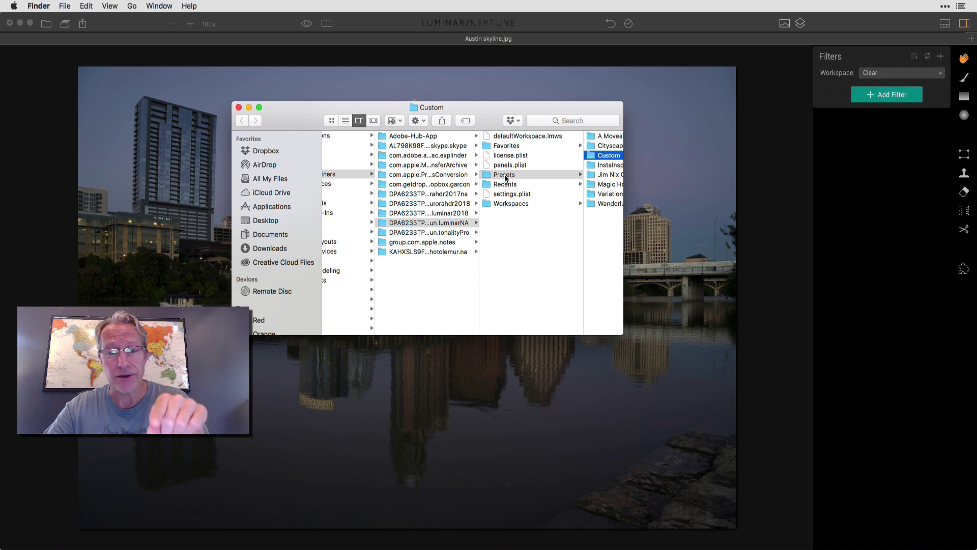
scroll(505, 174, "right", 5)
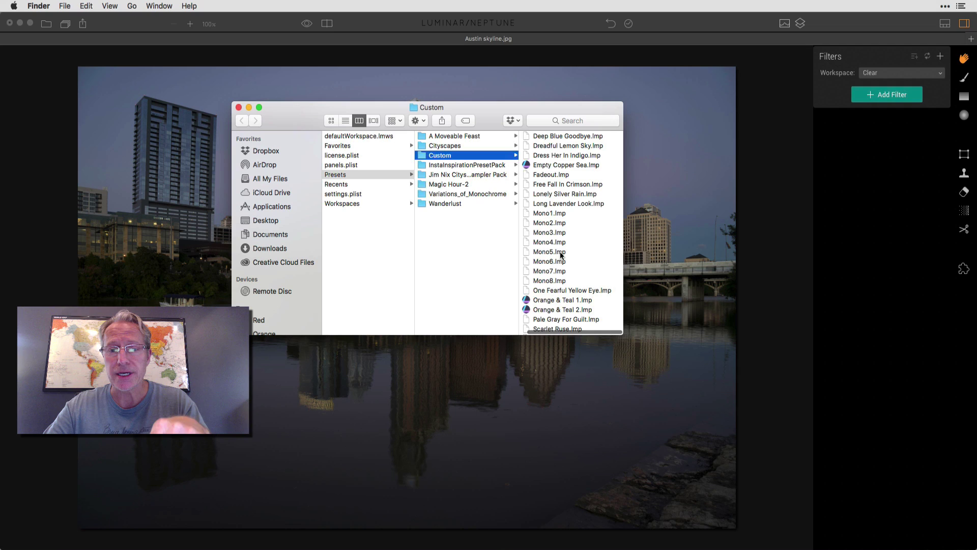
scroll(561, 254, "down", 3)
scroll(561, 254, "up", 3)
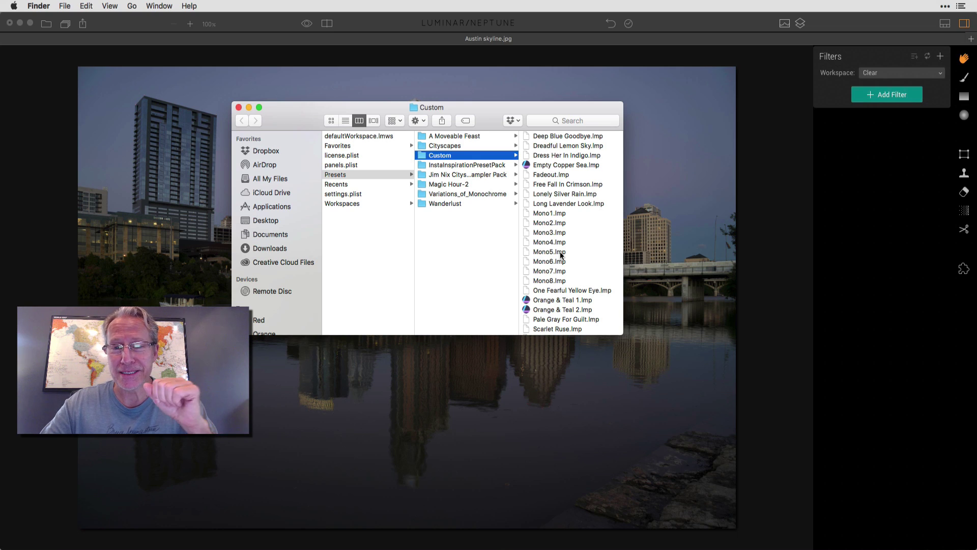
scroll(561, 255, "left", 2)
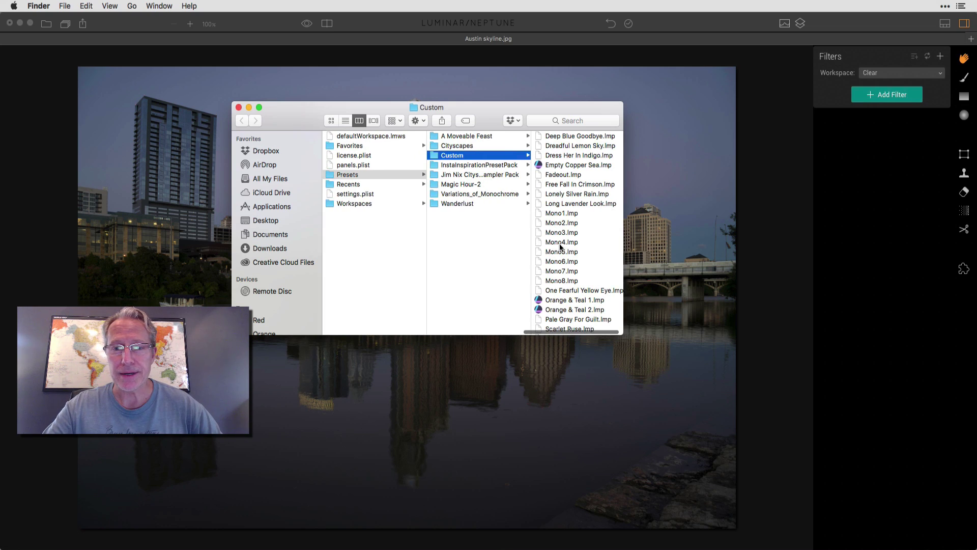
- Move Dreadful Lemon Sky.lmp into the luminar2018 Presets > Custom folder
left_click(575, 148)
scroll(480, 178, "left", 10)
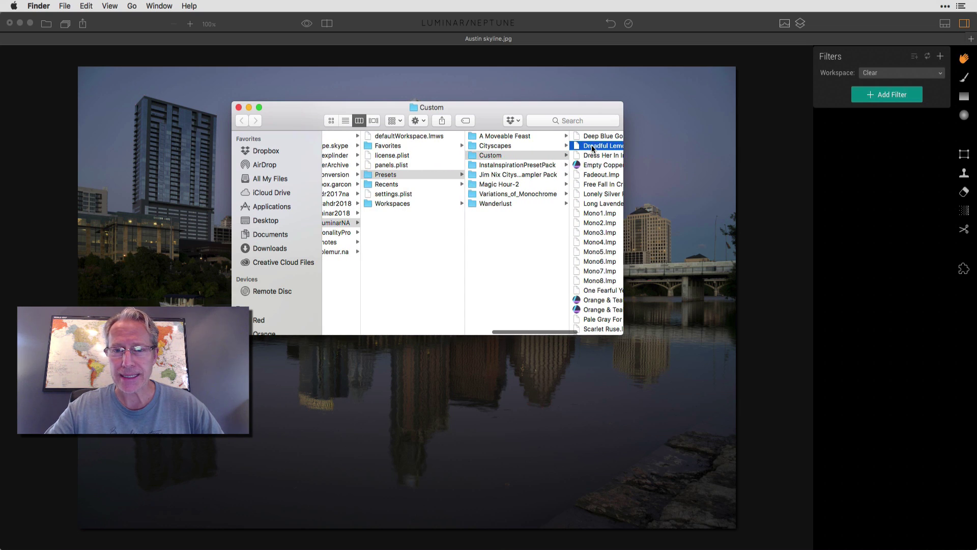
left_click_drag(591, 144, 446, 166)
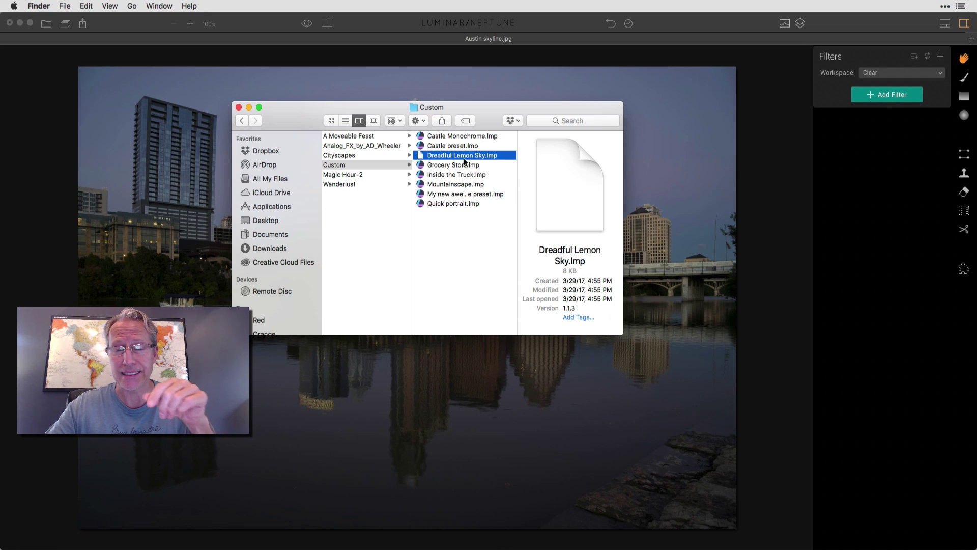
- Go back to the DPA6233TP...luminarNA container and open its Presets folder
scroll(465, 162, "left", 10)
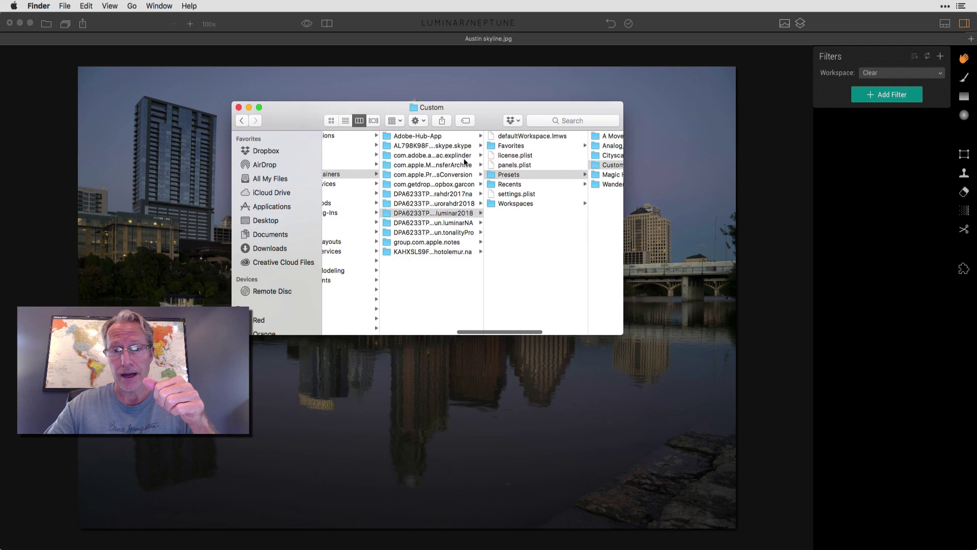
scroll(464, 162, "left", 8)
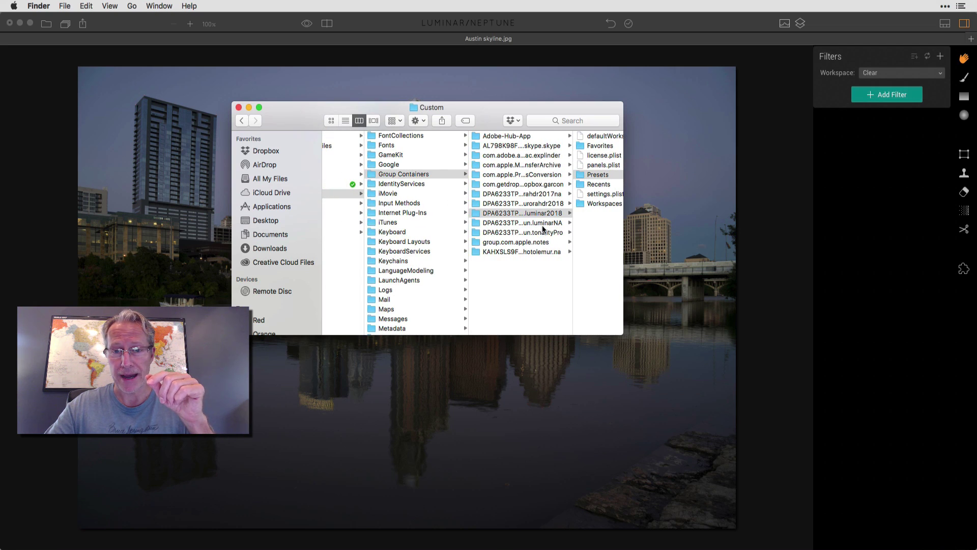
scroll(543, 229, "right", 3)
left_click(506, 222)
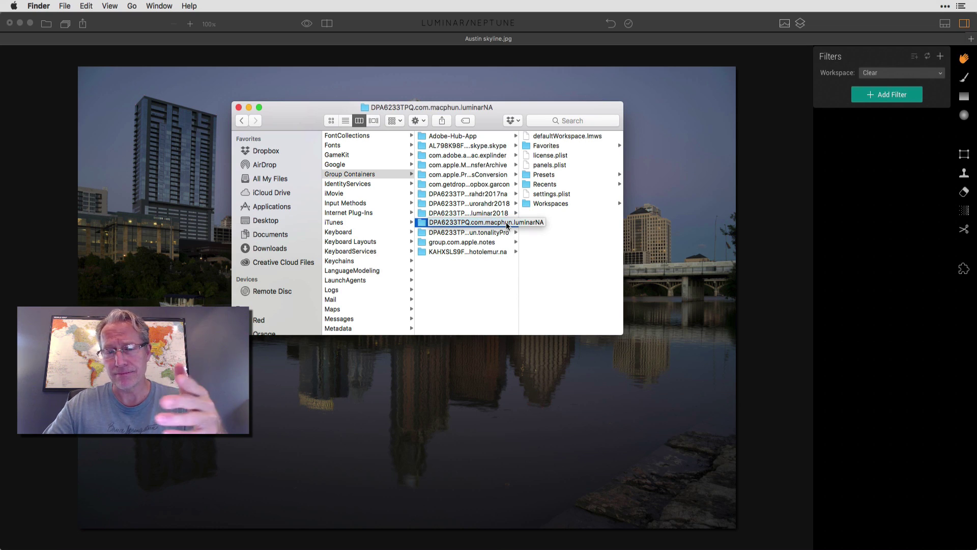
scroll(505, 221, "right", 1)
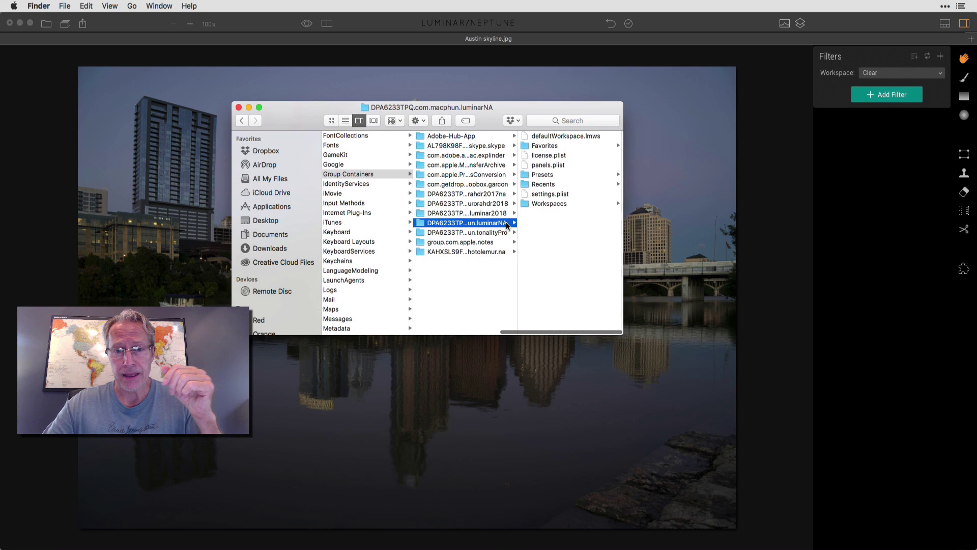
left_click(547, 174)
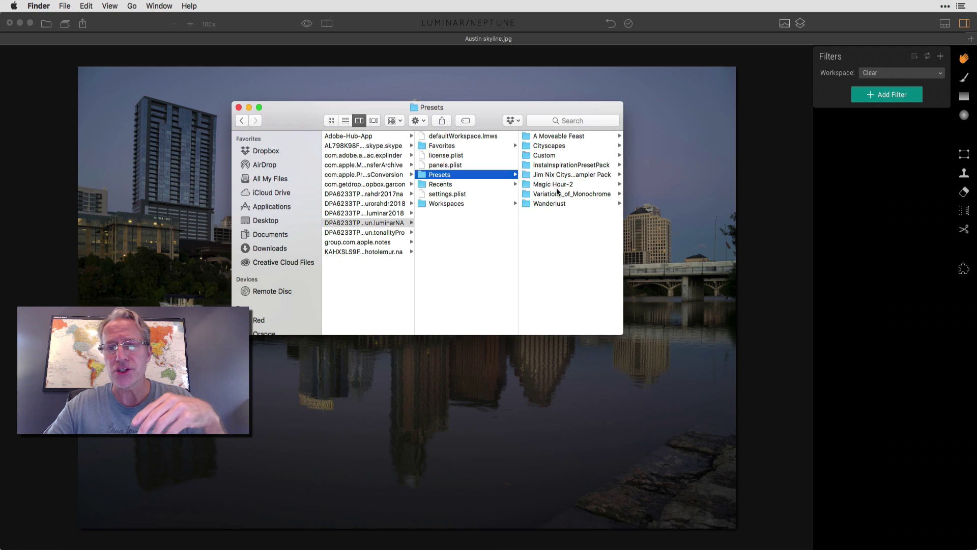
- Drag the InstaInspirationPresetPack folder into the luminar2018 Presets folder
left_click(548, 163)
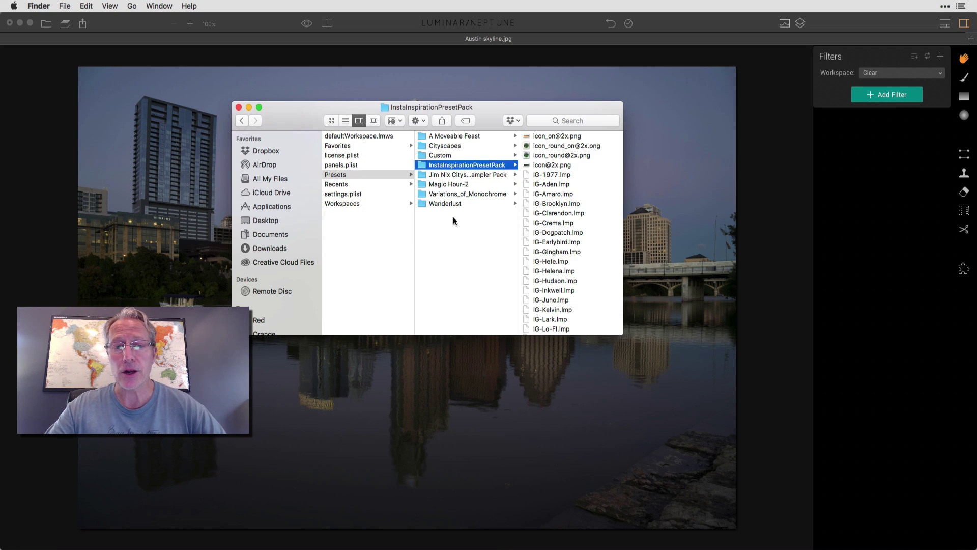
scroll(453, 216, "left", 5)
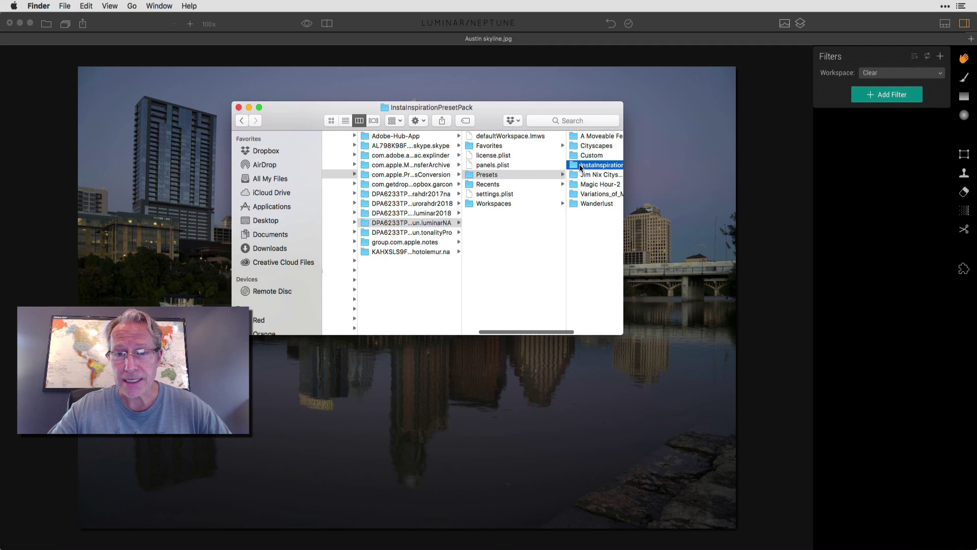
left_click(580, 166)
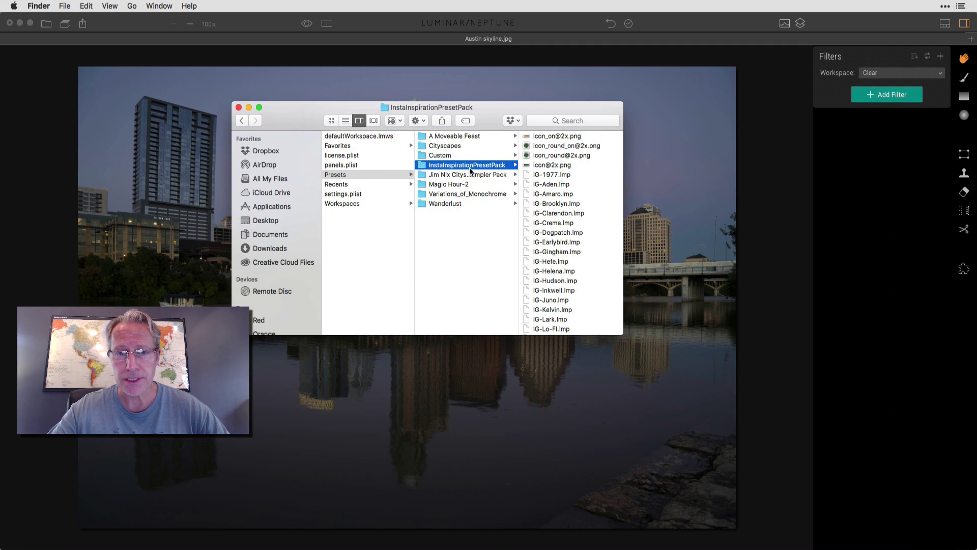
scroll(470, 171, "left", 3)
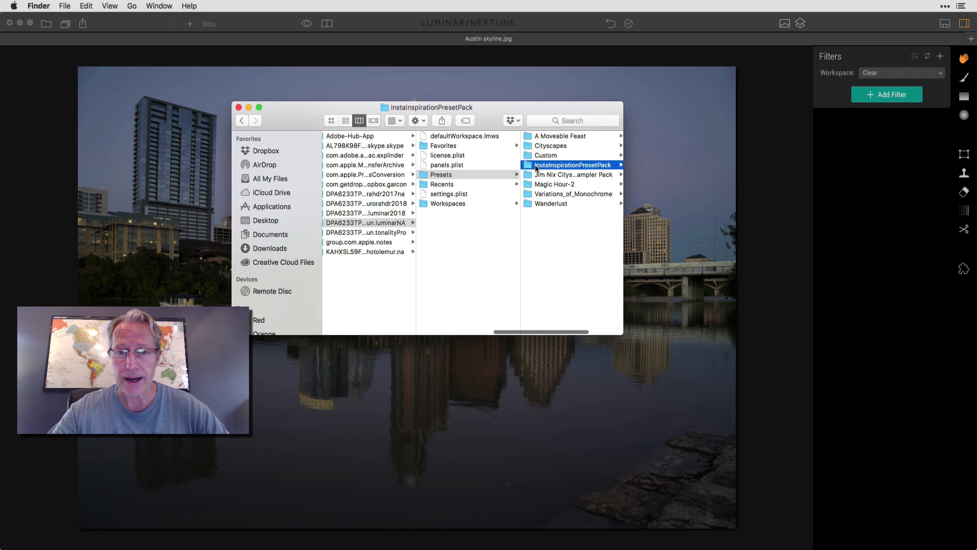
left_click_drag(536, 168, 466, 175)
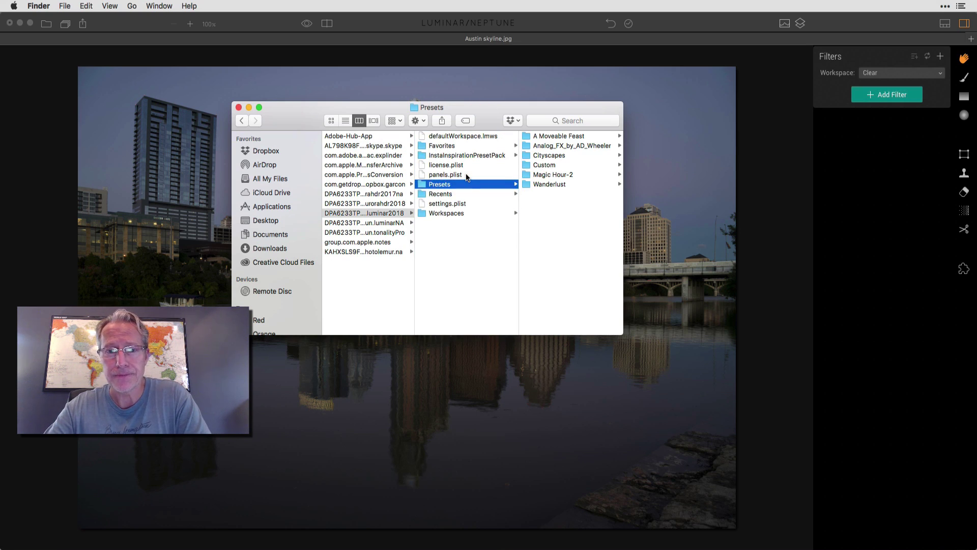
left_click_drag(455, 155, 451, 185)
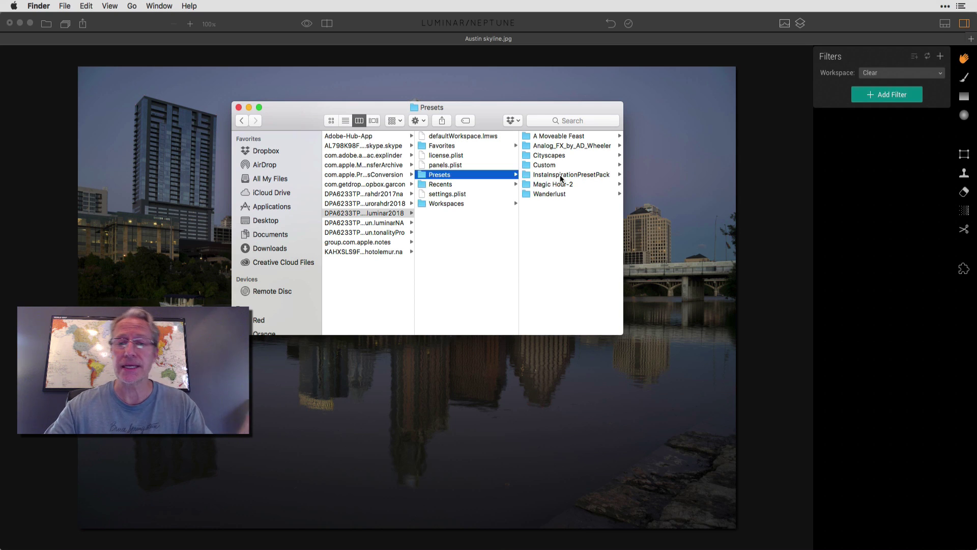
- Compare Neptune's Presets folder contents, then close the Finder window
scroll(561, 177, "left", 5)
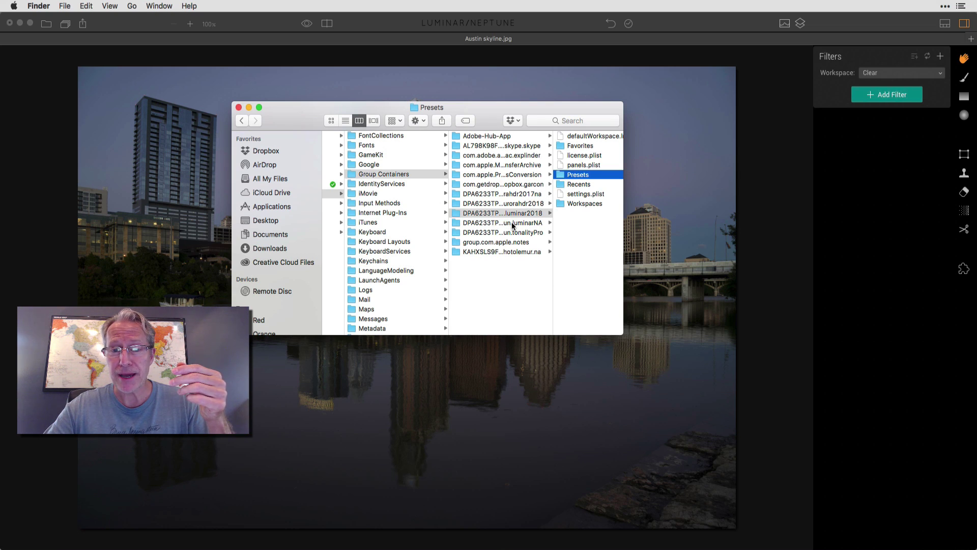
left_click(513, 224)
left_click(547, 175)
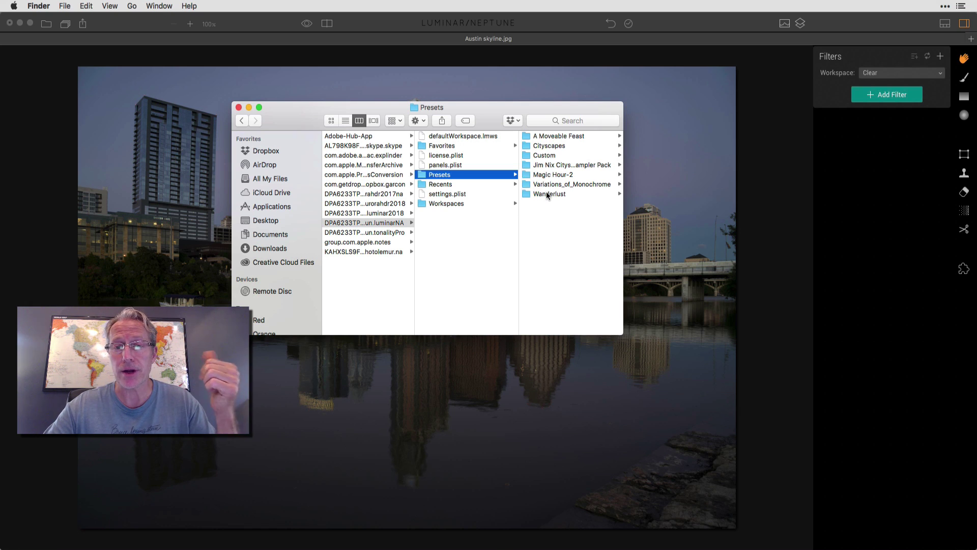
scroll(546, 191, "left", 2)
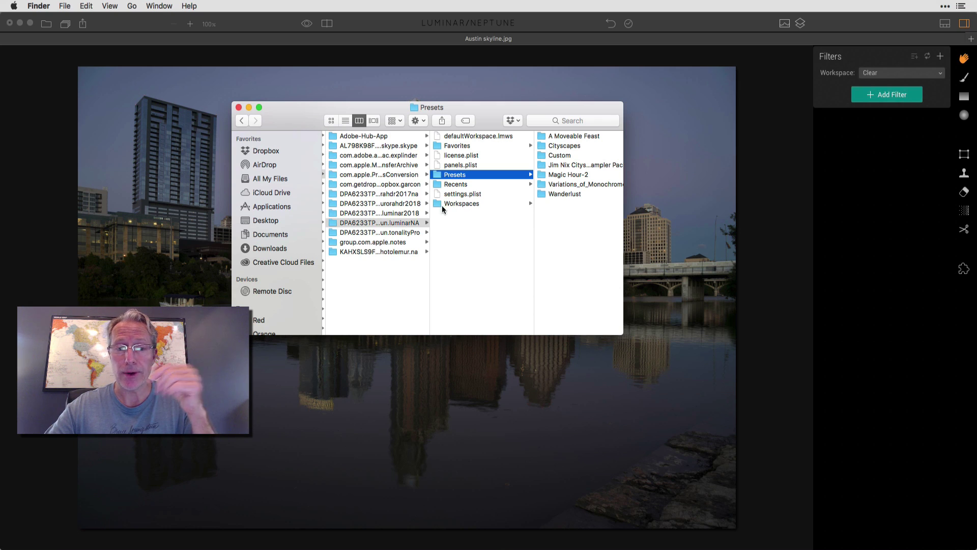
left_click(239, 107)
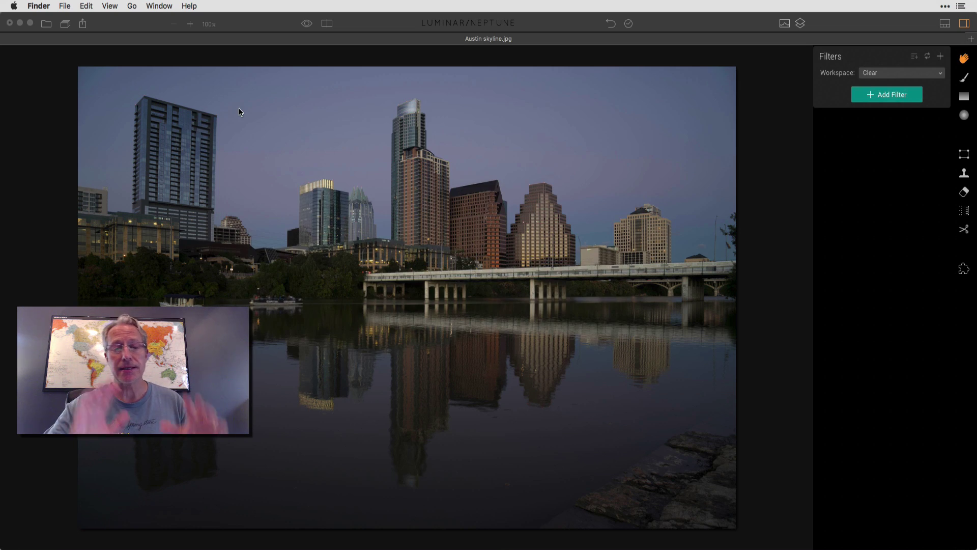
- Reveal Neptune's workspaces folder in Finder via File > Show Workspaces Folder
left_click(133, 22)
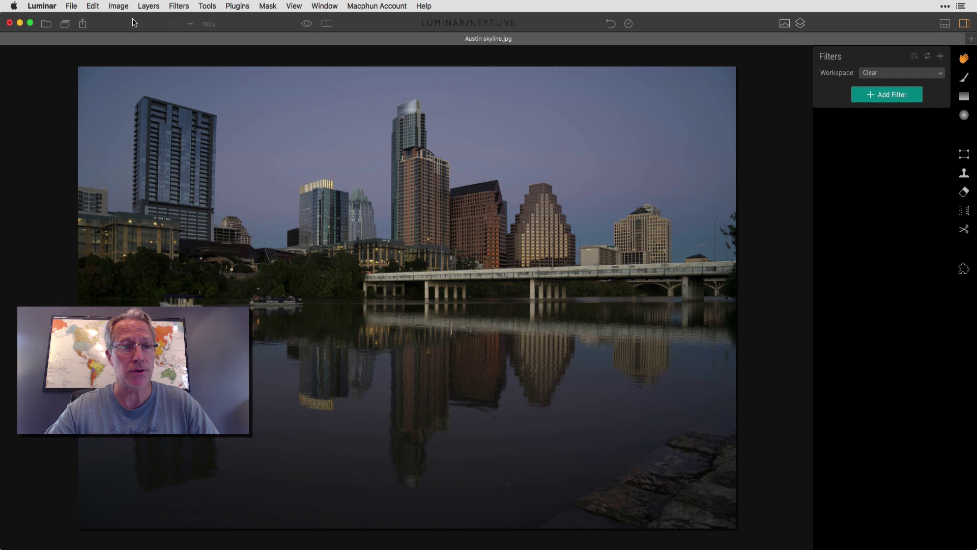
left_click(70, 6)
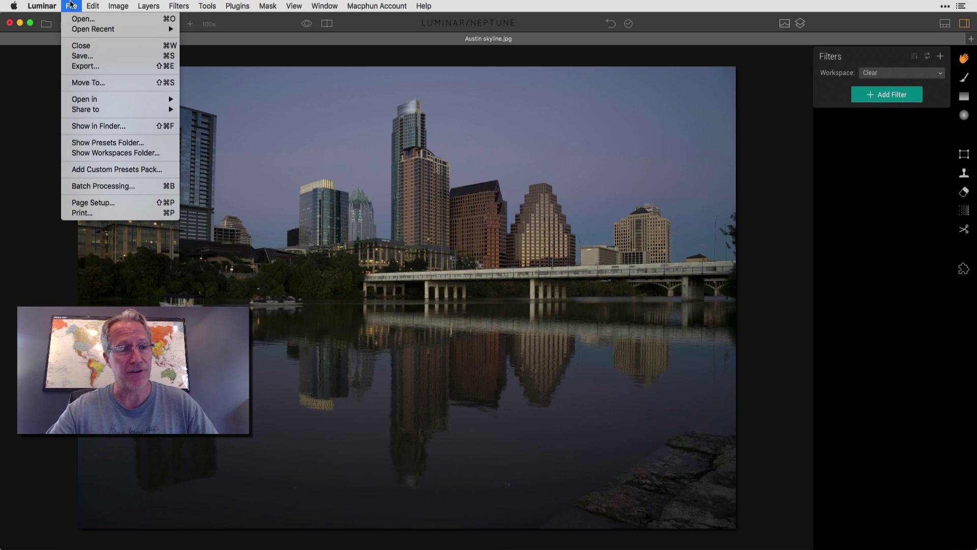
left_click(106, 152)
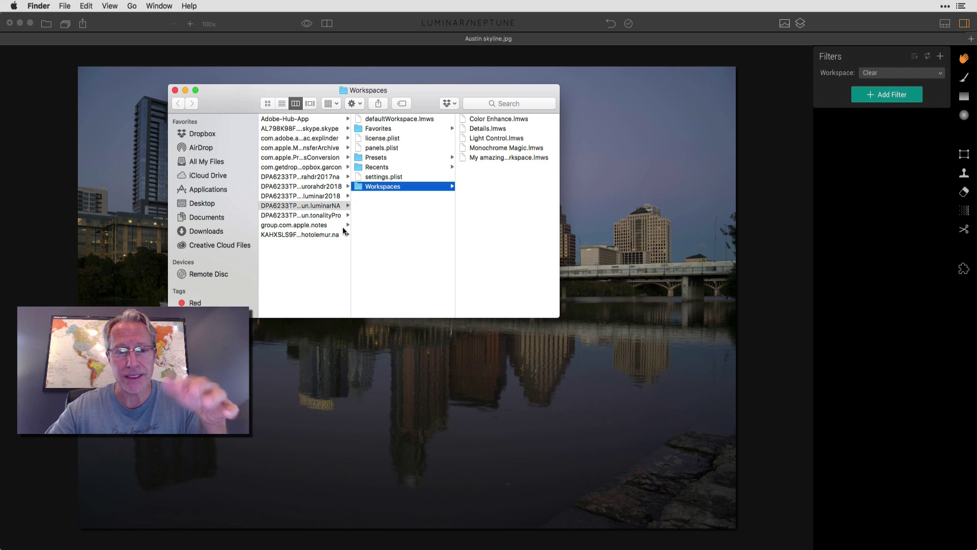
scroll(344, 232, "left", 3)
scroll(343, 231, "left", 2)
scroll(344, 231, "down", 5)
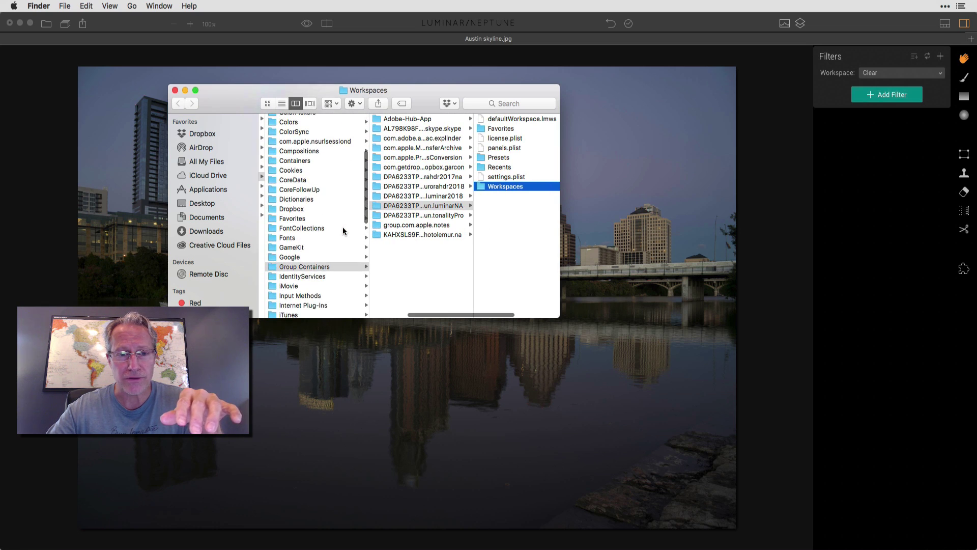
scroll(344, 232, "up", 4)
scroll(459, 249, "right", 3)
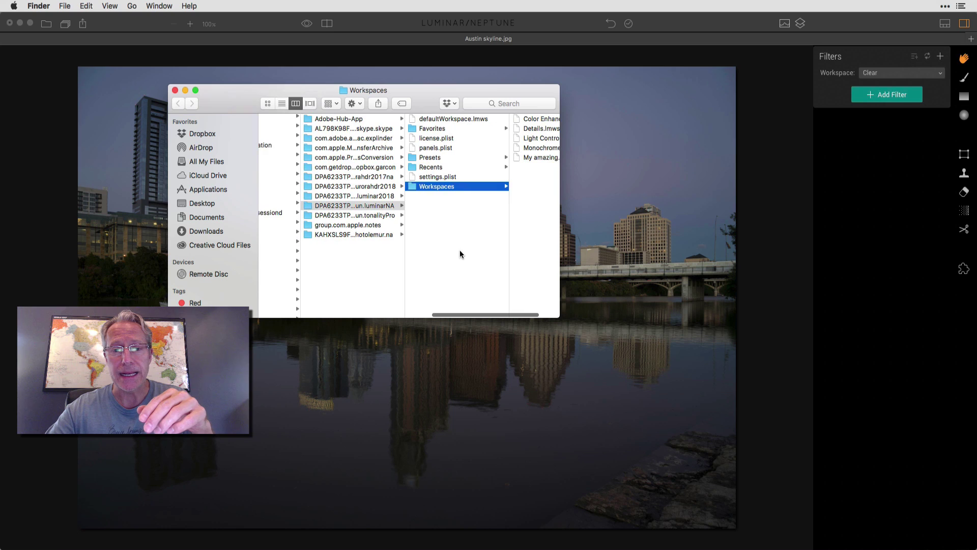
scroll(448, 200, "right", 2)
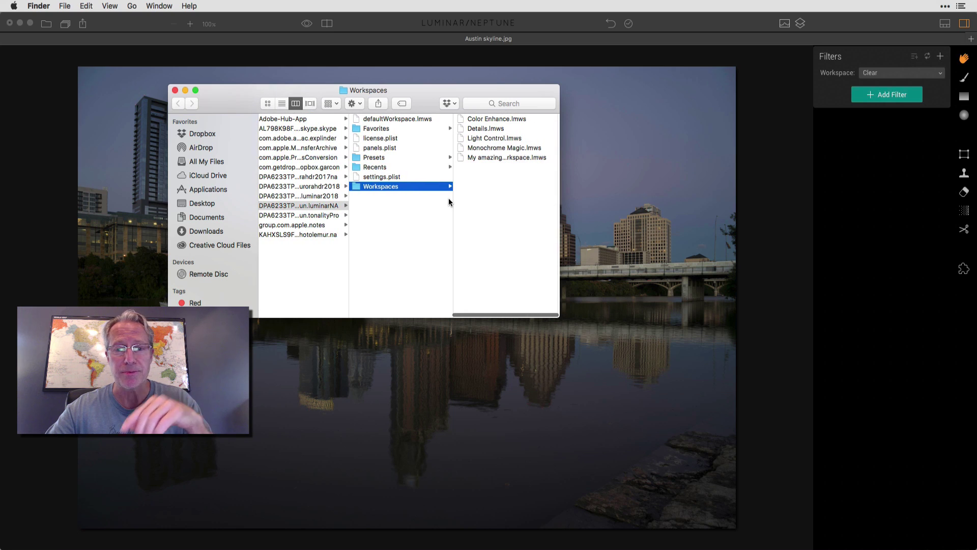
- Copy My amazing workspace.lmws into Luminar 2018's Workspaces folder and close Finder
left_click(503, 157)
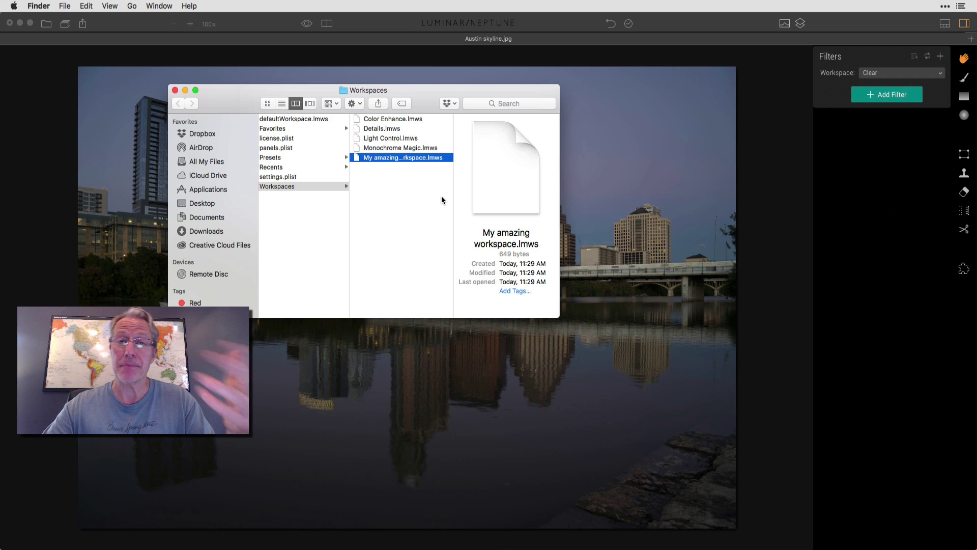
scroll(441, 195, "right", 1)
scroll(441, 198, "left", 3)
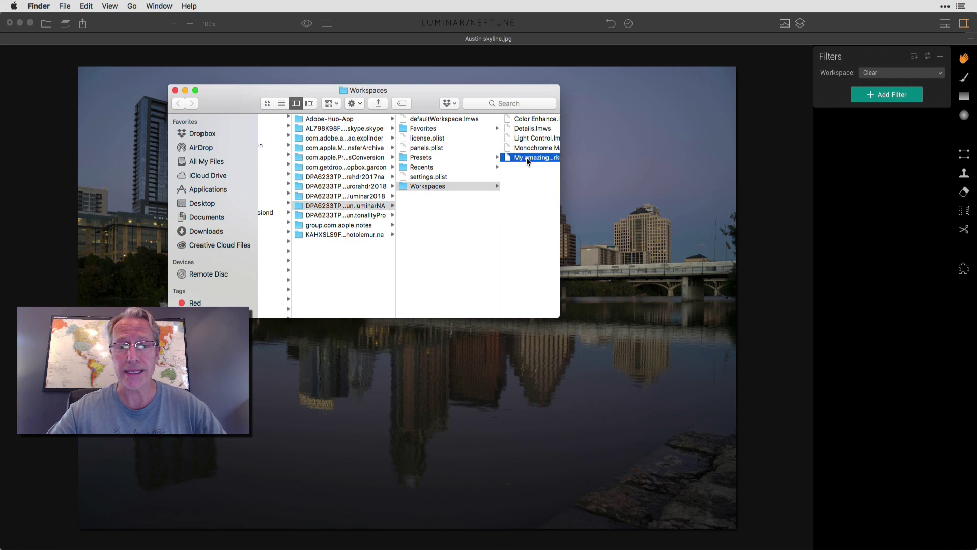
left_click_drag(526, 157, 386, 184)
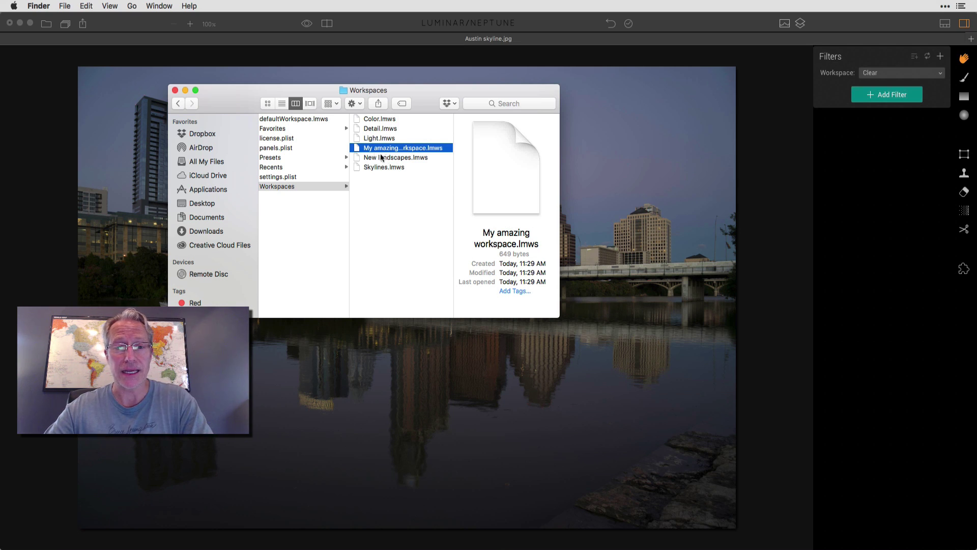
left_click(175, 90)
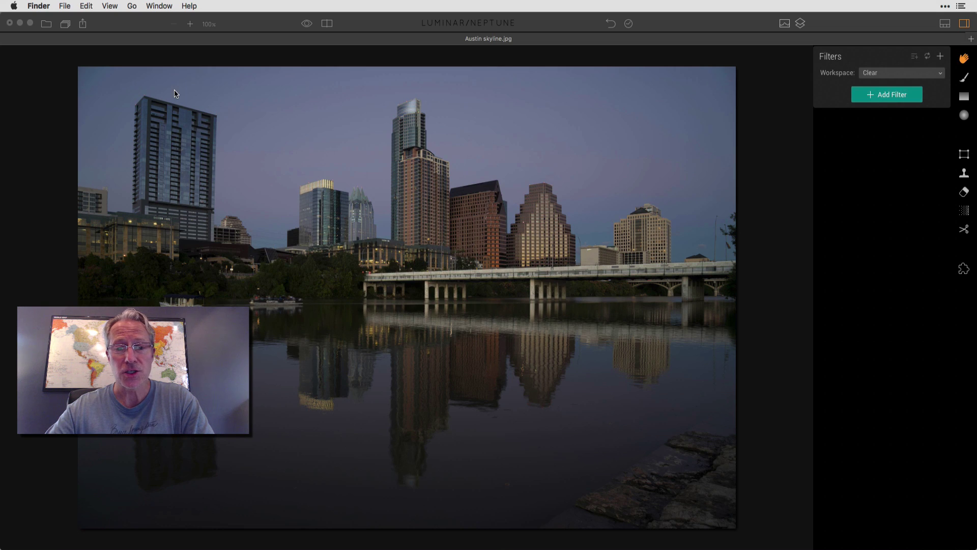
- Close Austin skyline in Neptune with Don't Save and bring Luminar 2018 forward
left_click(10, 24)
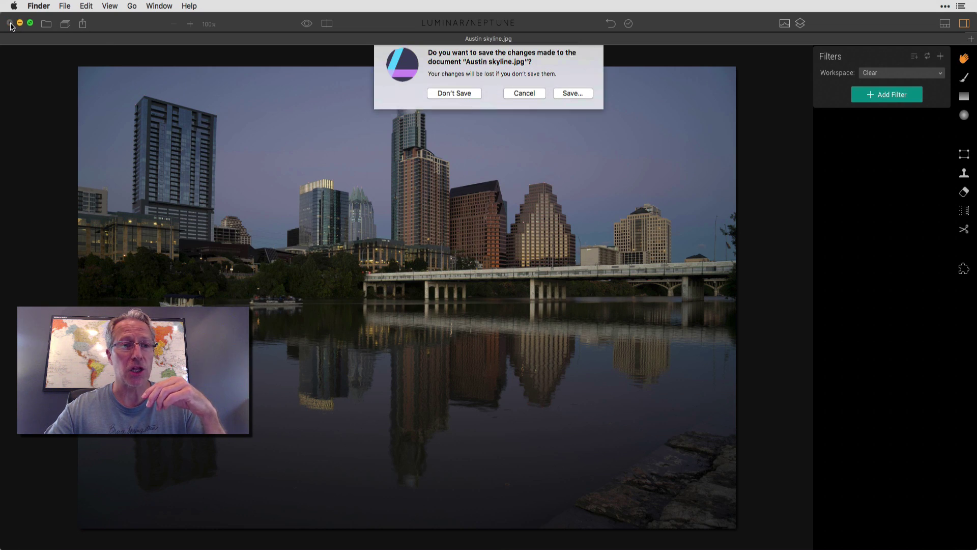
left_click(449, 97)
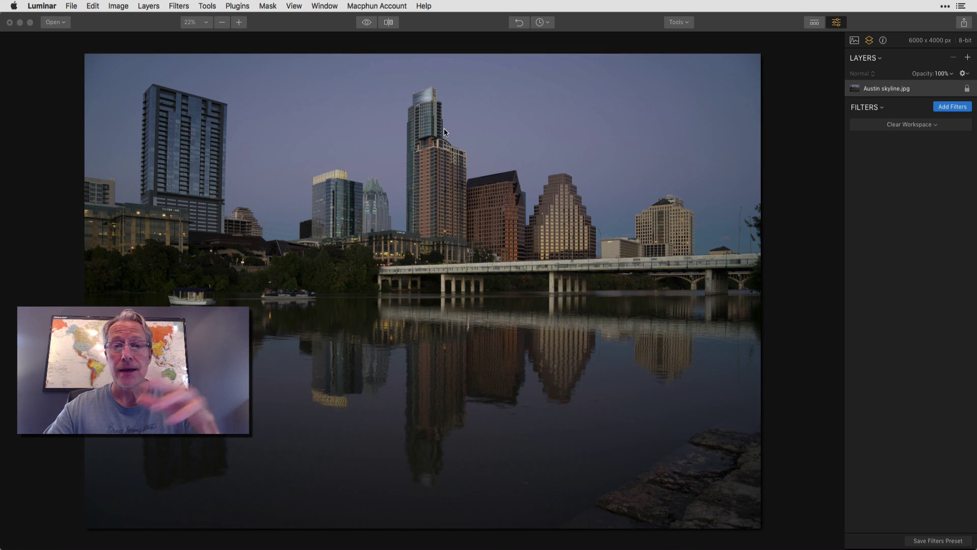
left_click(456, 35)
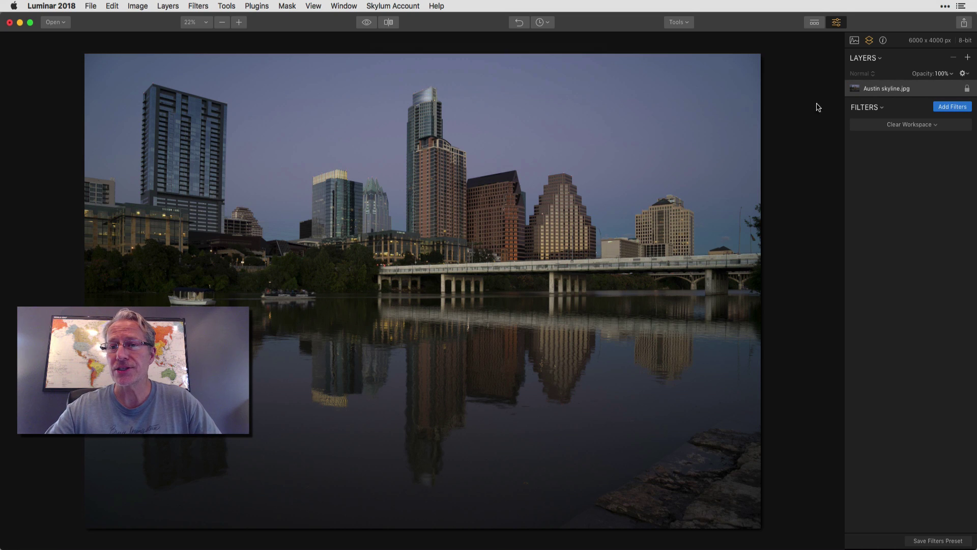
- Apply the Dreadful Lemon Sky user preset at Amount 100 to the skyline photo
left_click(812, 24)
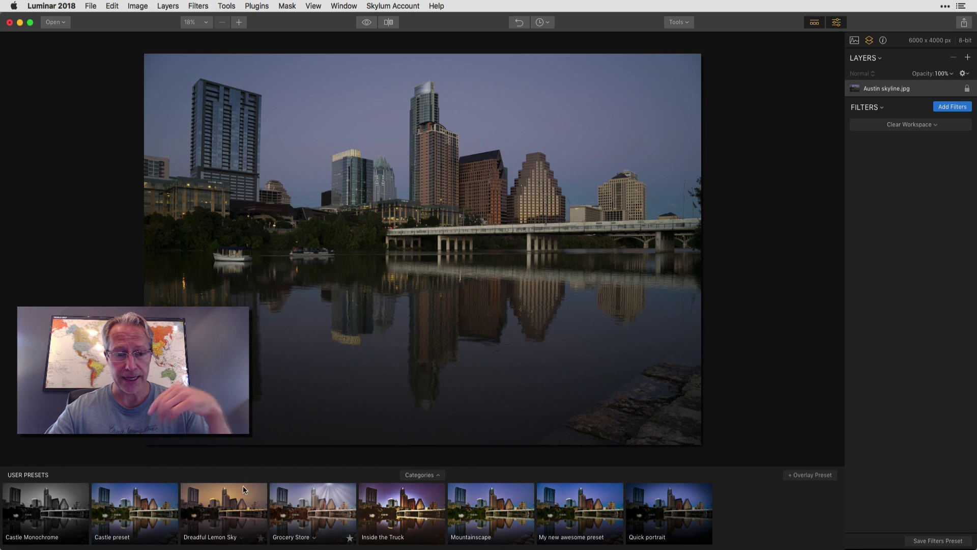
left_click(229, 488)
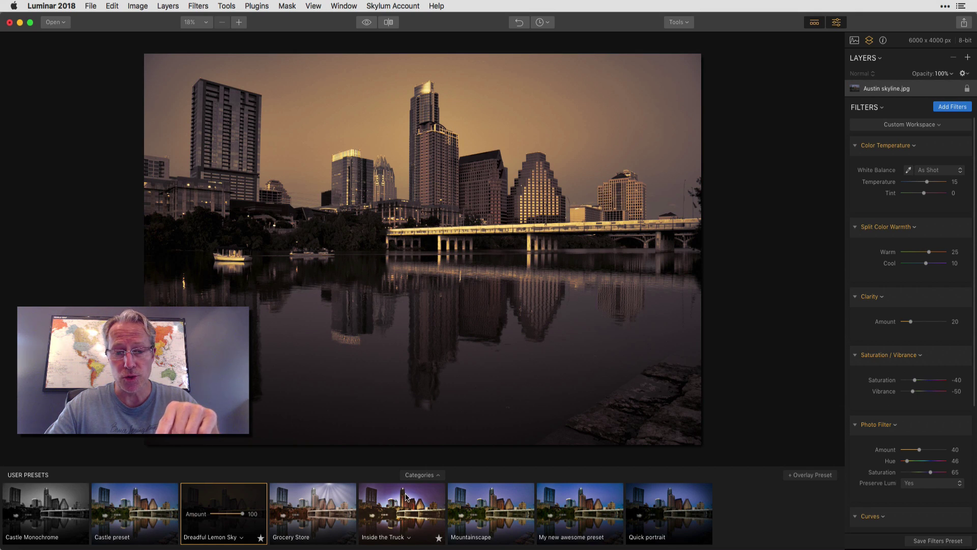
left_click(425, 475)
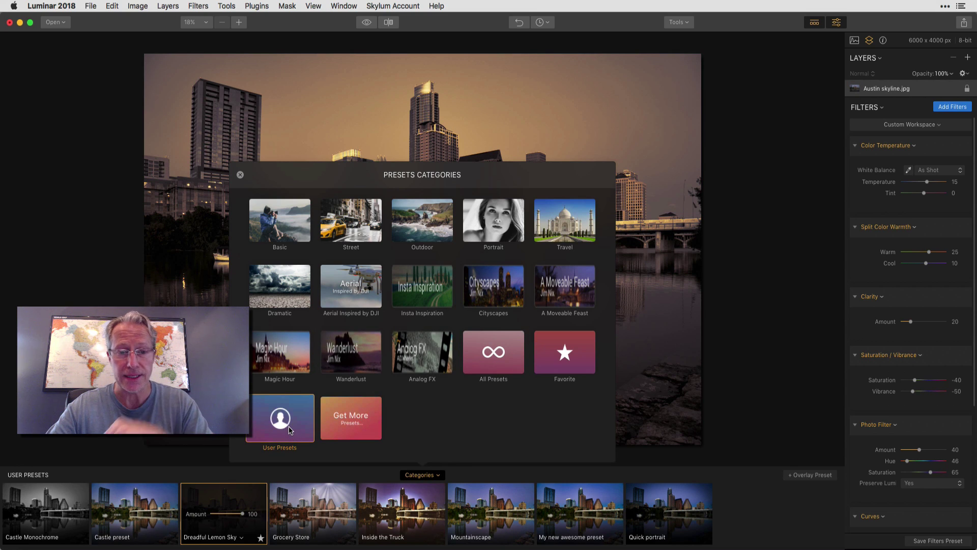
- Browse the Insta Inspiration IG presets strip, then switch back to the User Presets category
left_click(423, 288)
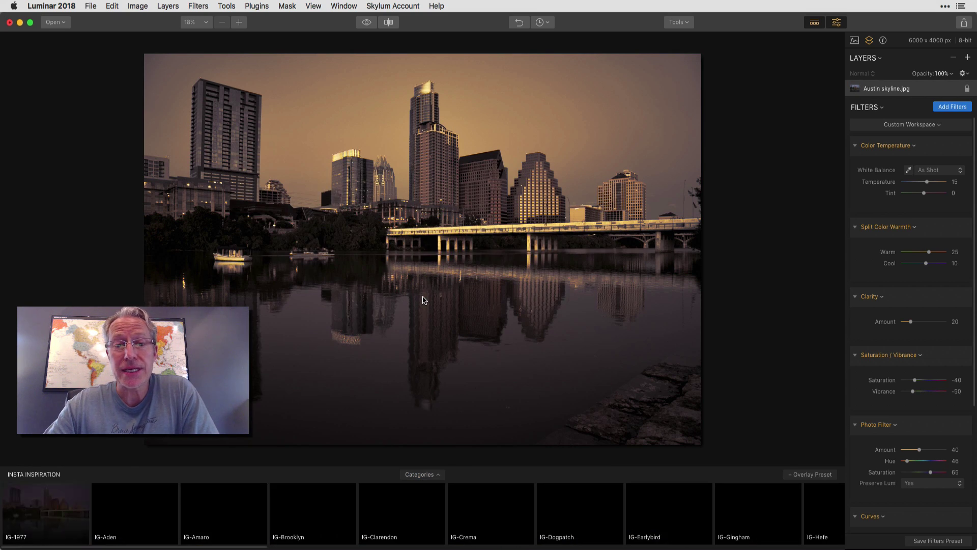
scroll(397, 515, "right", 7)
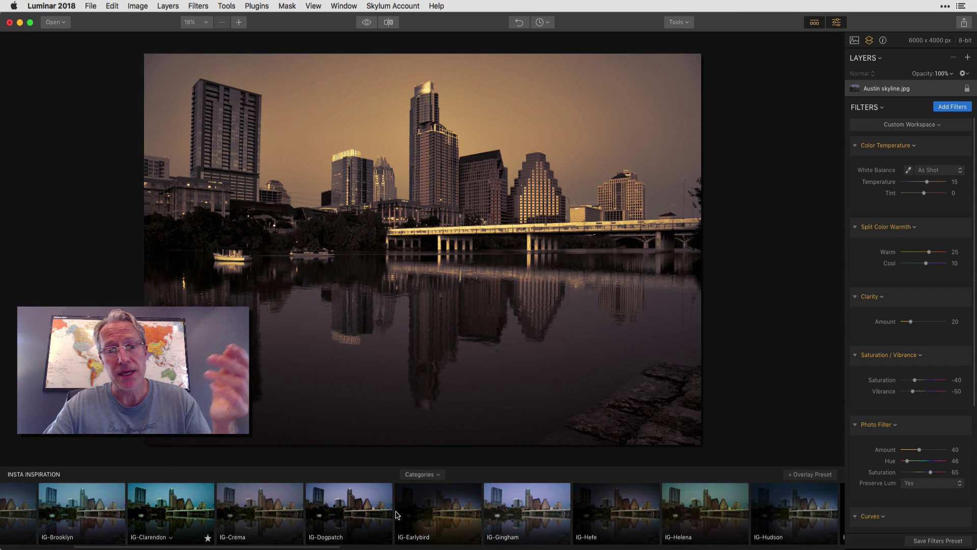
scroll(396, 515, "right", 4)
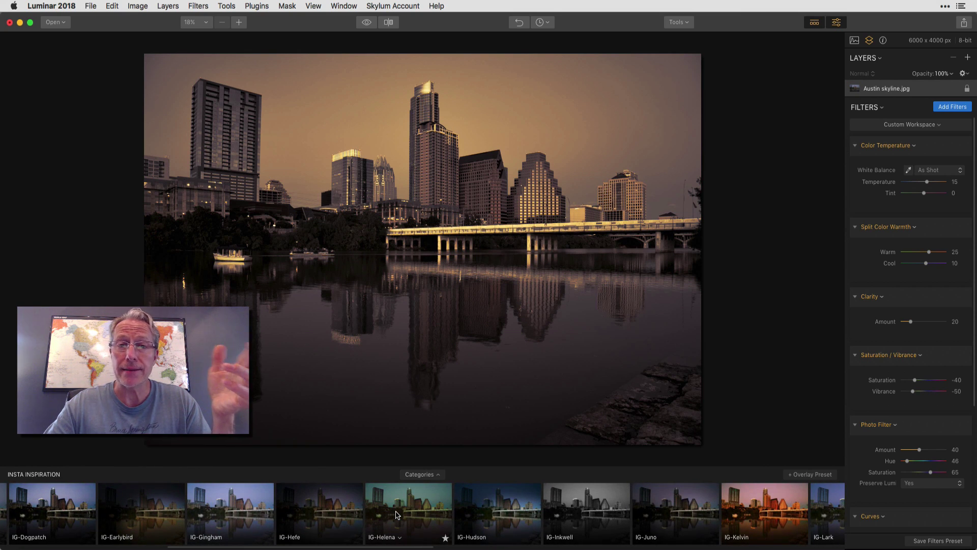
scroll(396, 515, "right", 7)
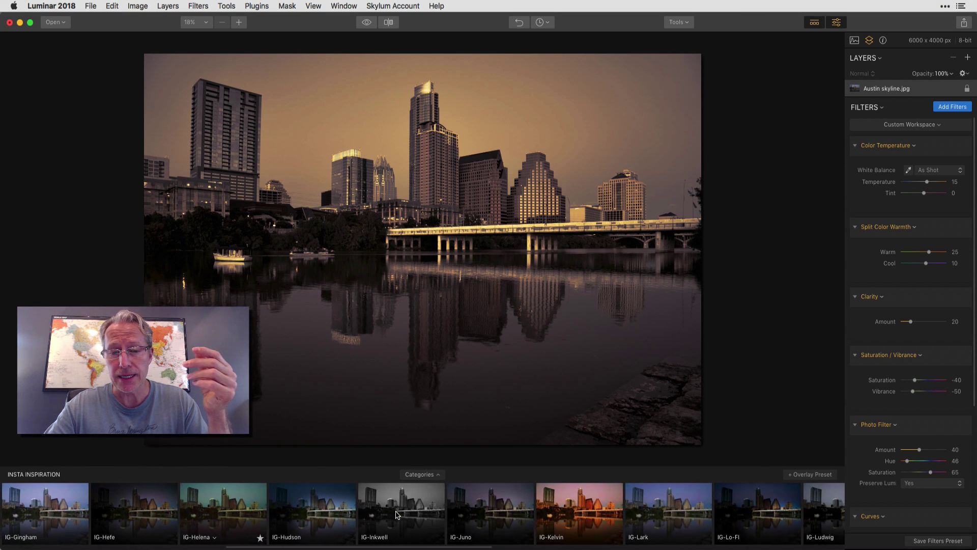
scroll(397, 514, "right", 12)
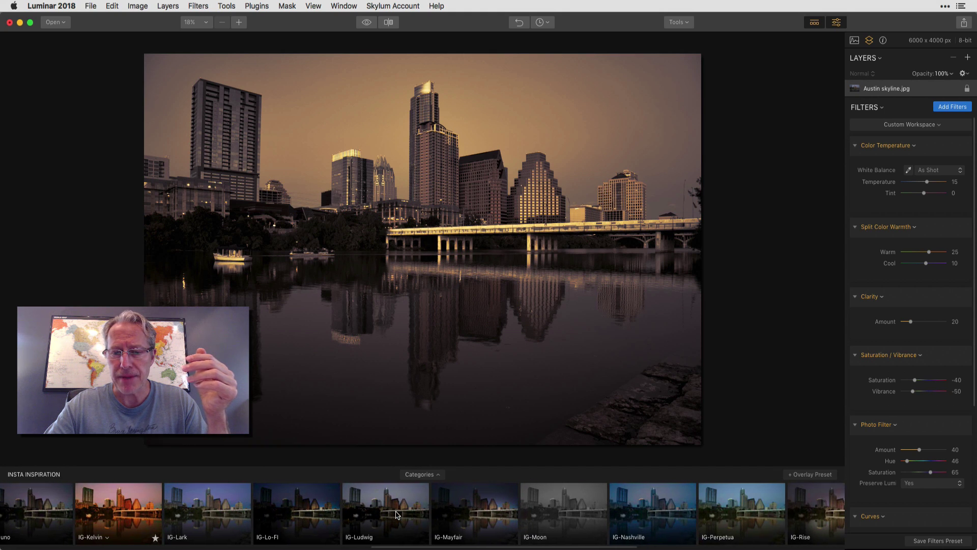
scroll(396, 515, "left", 10)
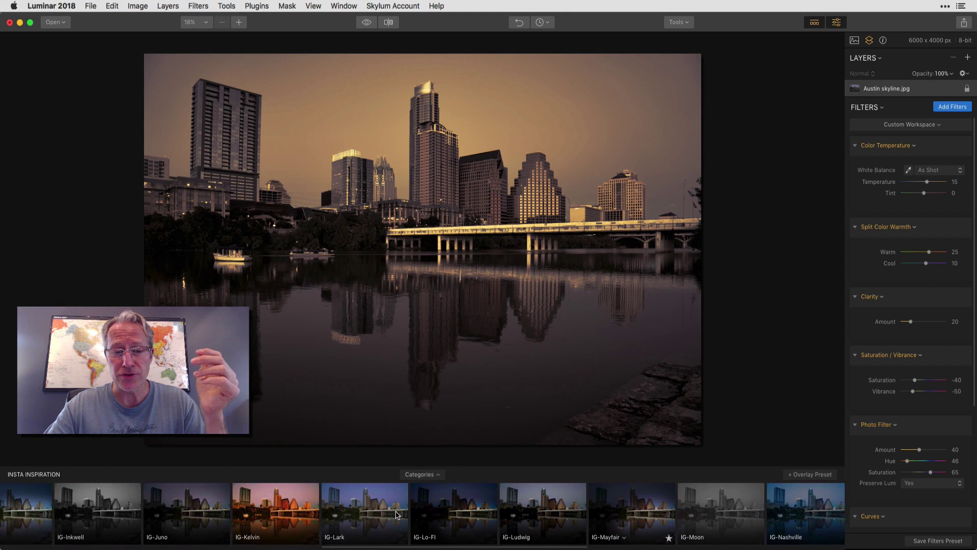
left_click(430, 474)
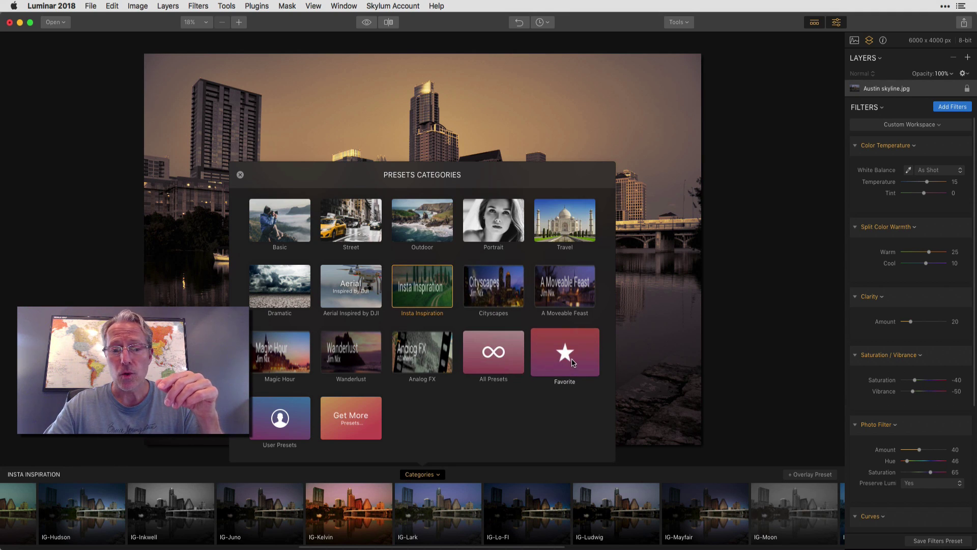
left_click(301, 412)
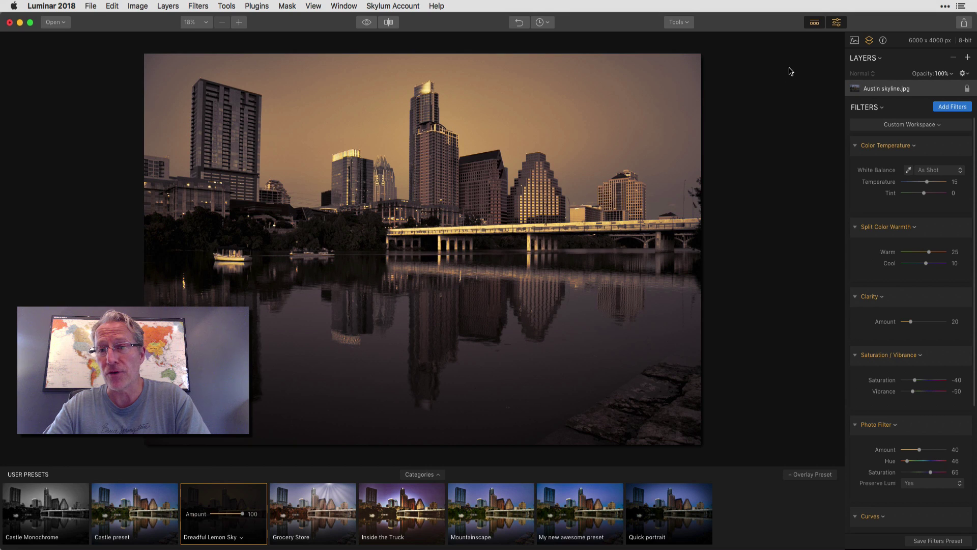
- Hide the Preset panel and choose Clear Workspace to remove all filters
left_click(816, 21)
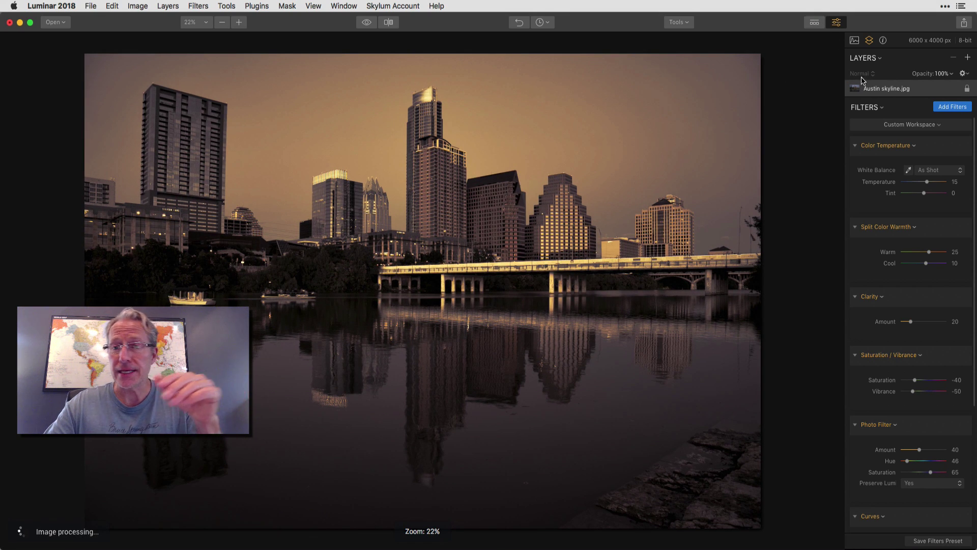
left_click(908, 125)
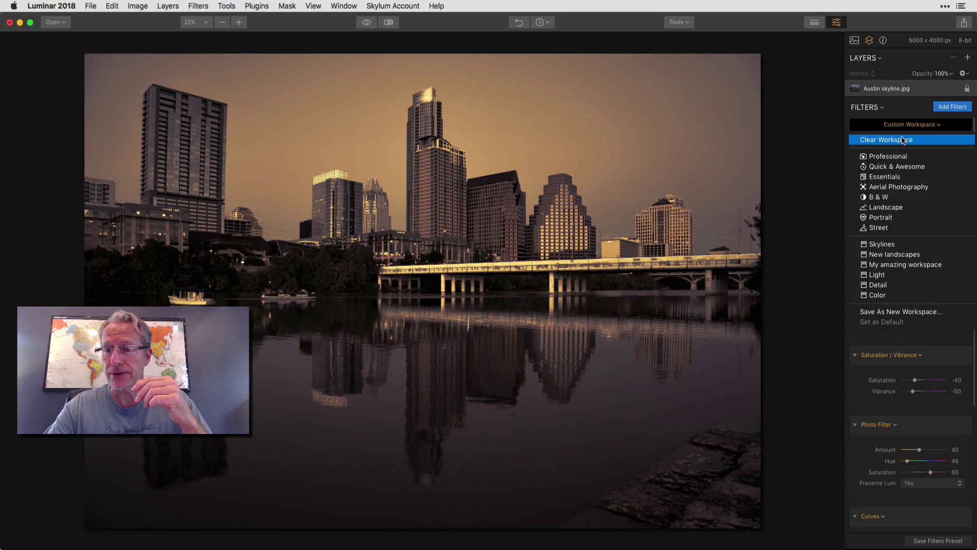
left_click(903, 136)
- Switch to My amazing workspace from the workspace dropdown
left_click(909, 127)
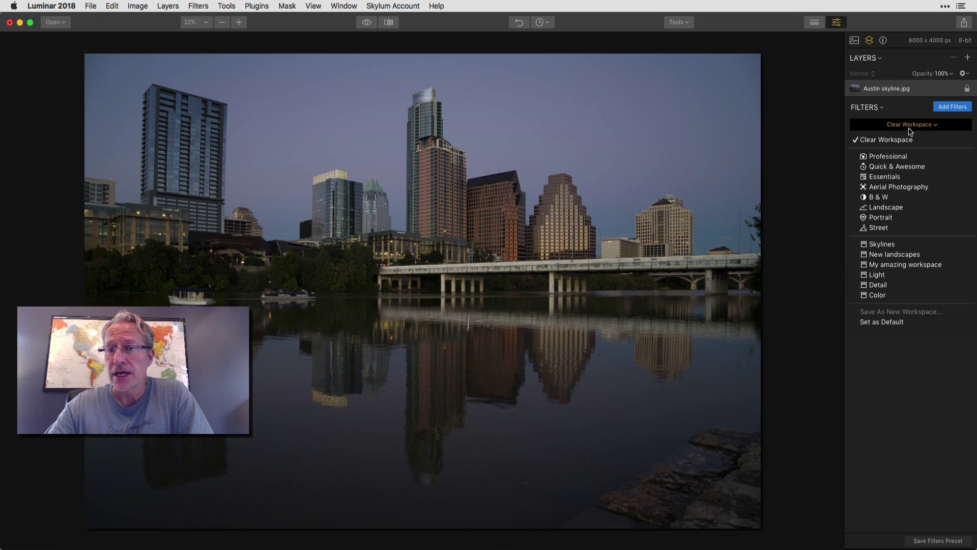
left_click(907, 264)
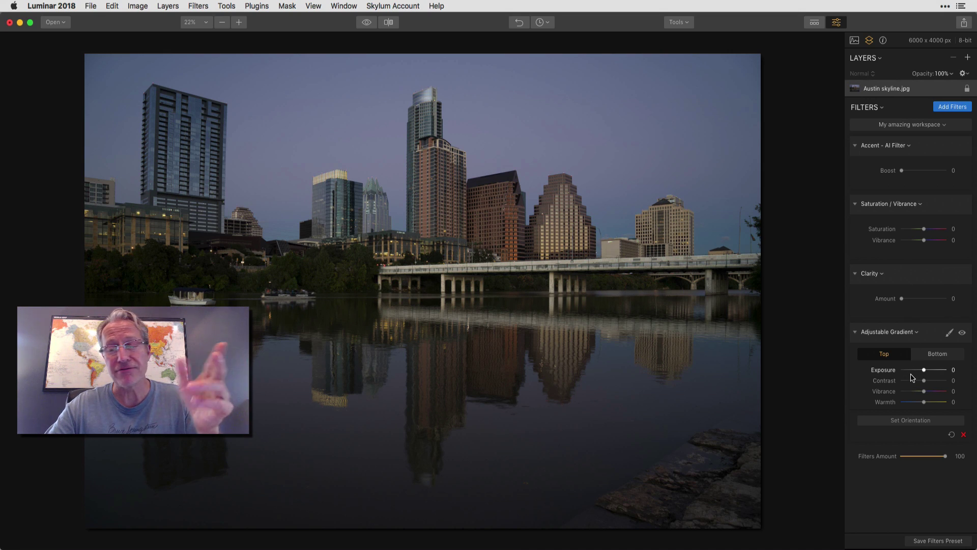
left_click(924, 128)
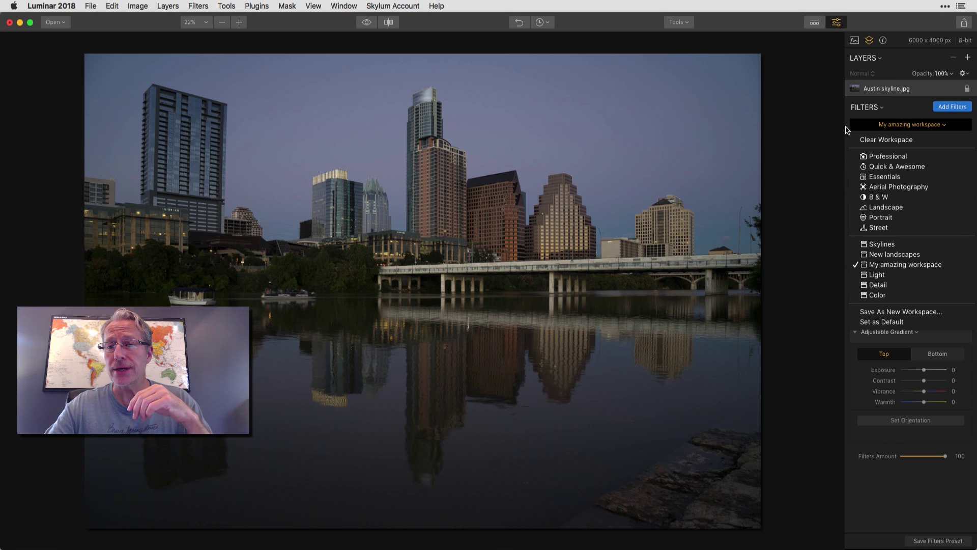
left_click(875, 130)
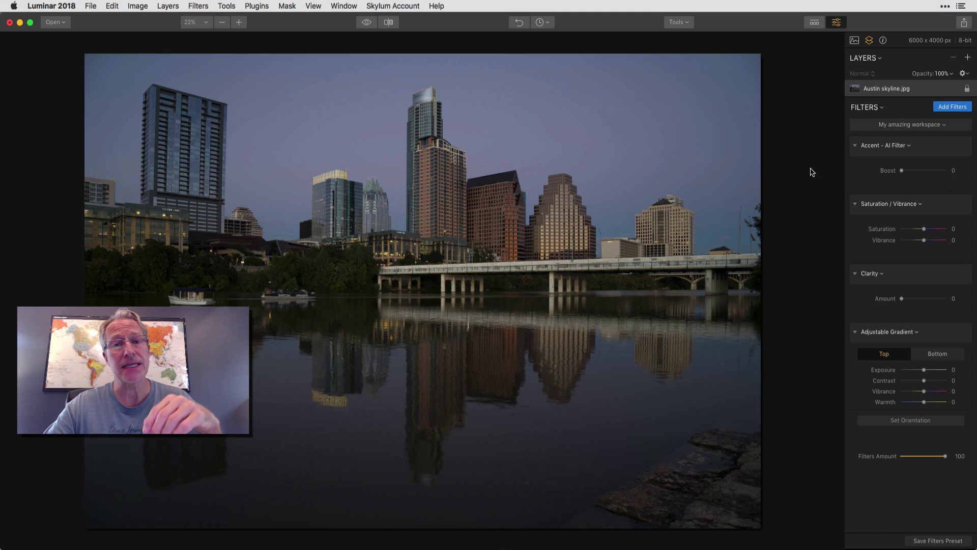